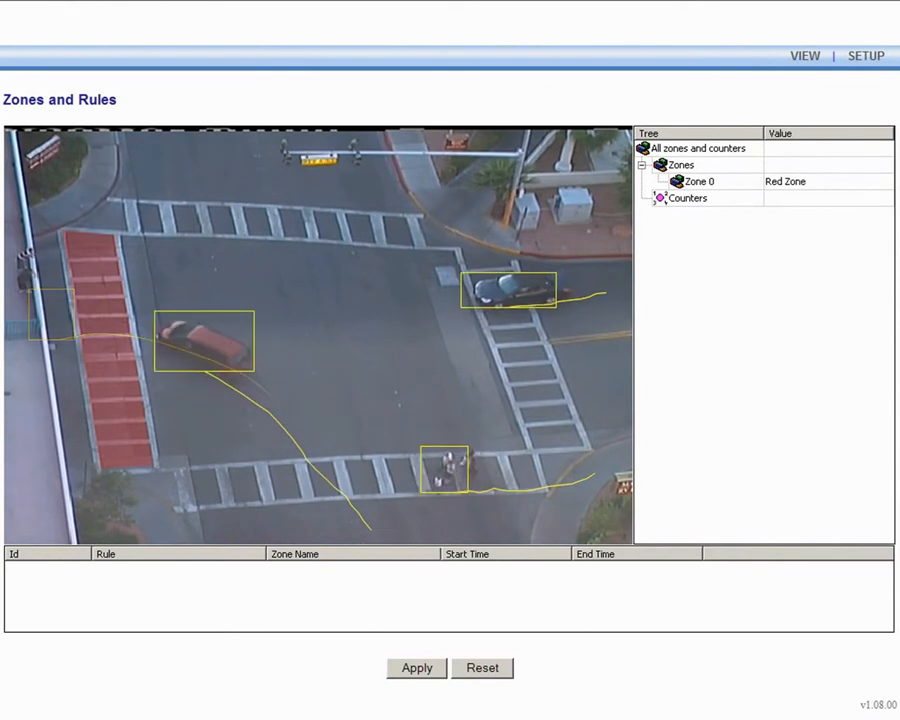
# Step: Add a counter to the camera view and place it in the roadway just above the far crosswalk
pyautogui.rightClick(375, 298)
pyautogui.moveTo(414, 322)
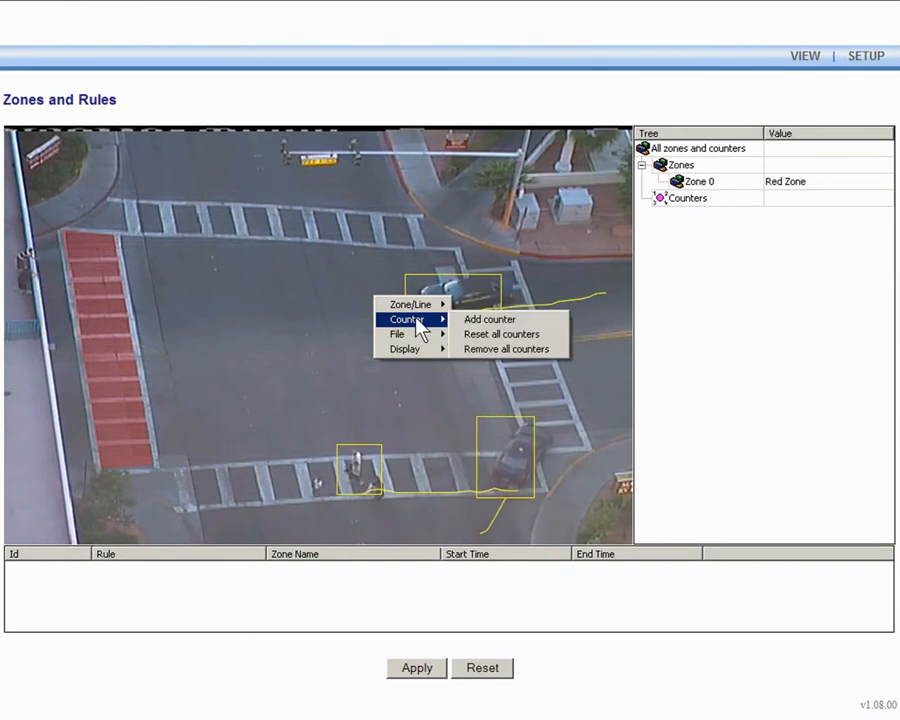
pyautogui.click(489, 321)
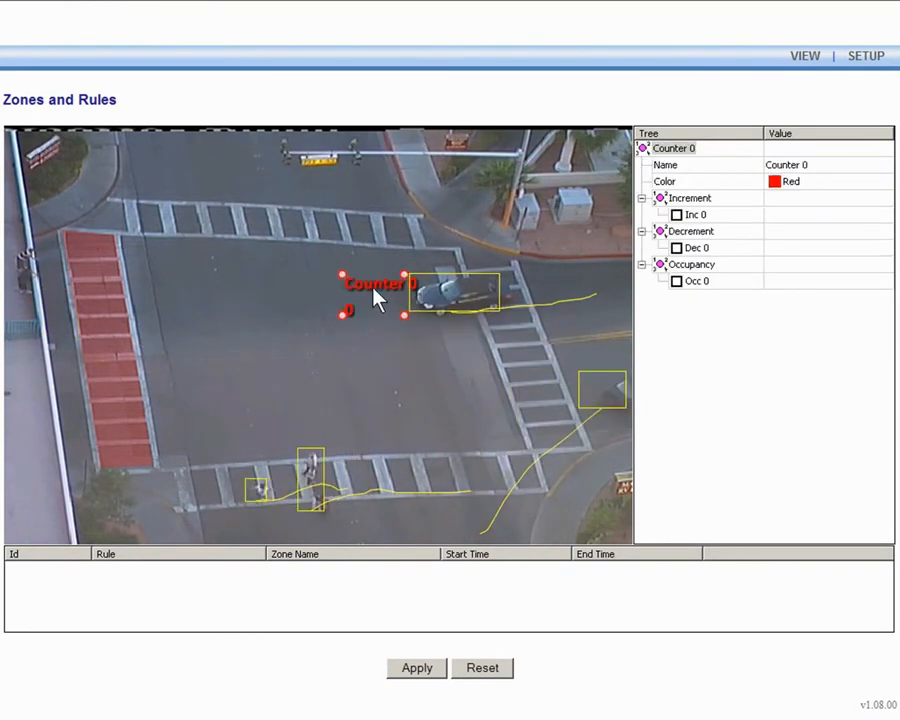
pyautogui.moveTo(374, 300); pyautogui.dragTo(200, 228)
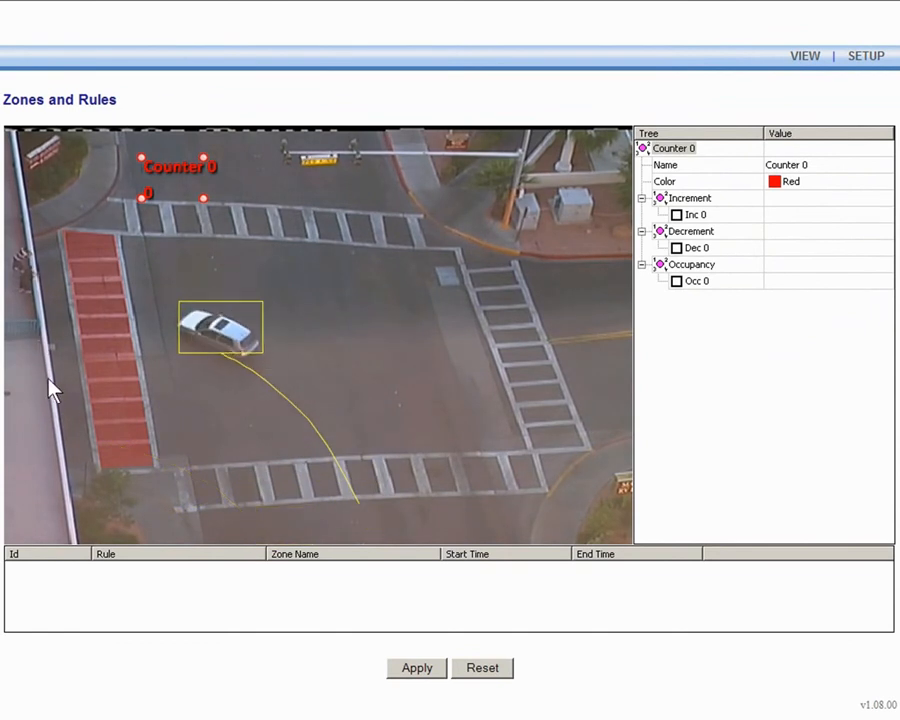
# Step: Check the red zone's Presence rule and rename the new counter as Presence
pyautogui.click(96, 350)
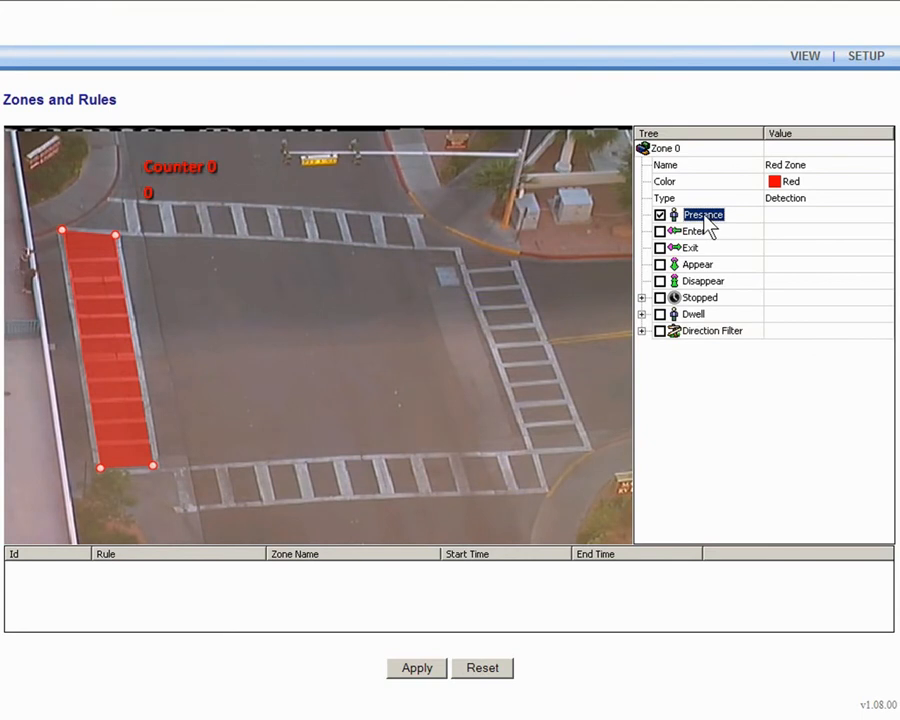
pyautogui.click(180, 175)
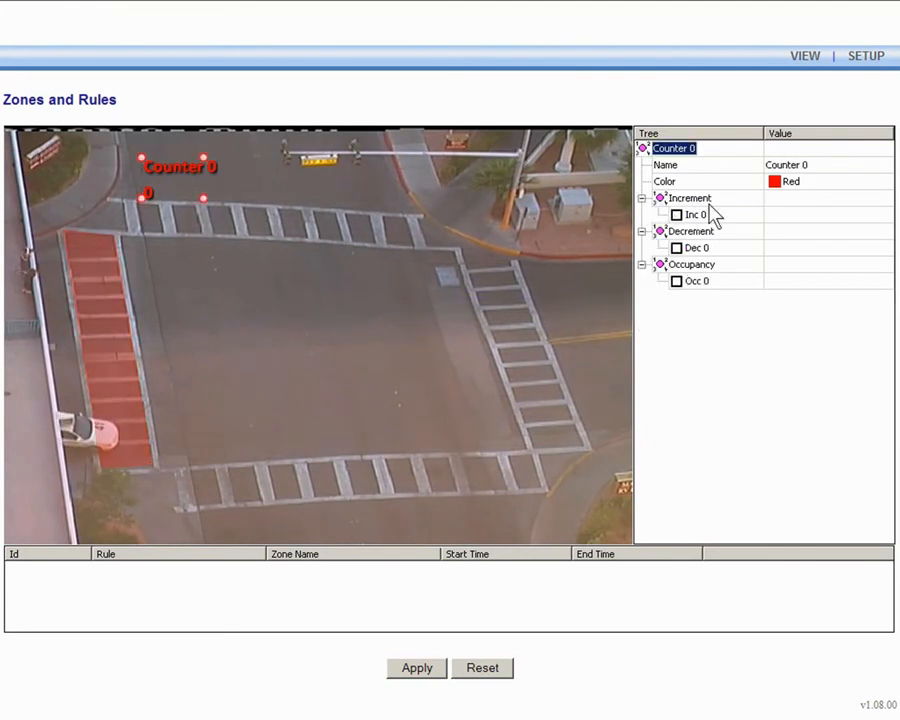
pyautogui.click(782, 166)
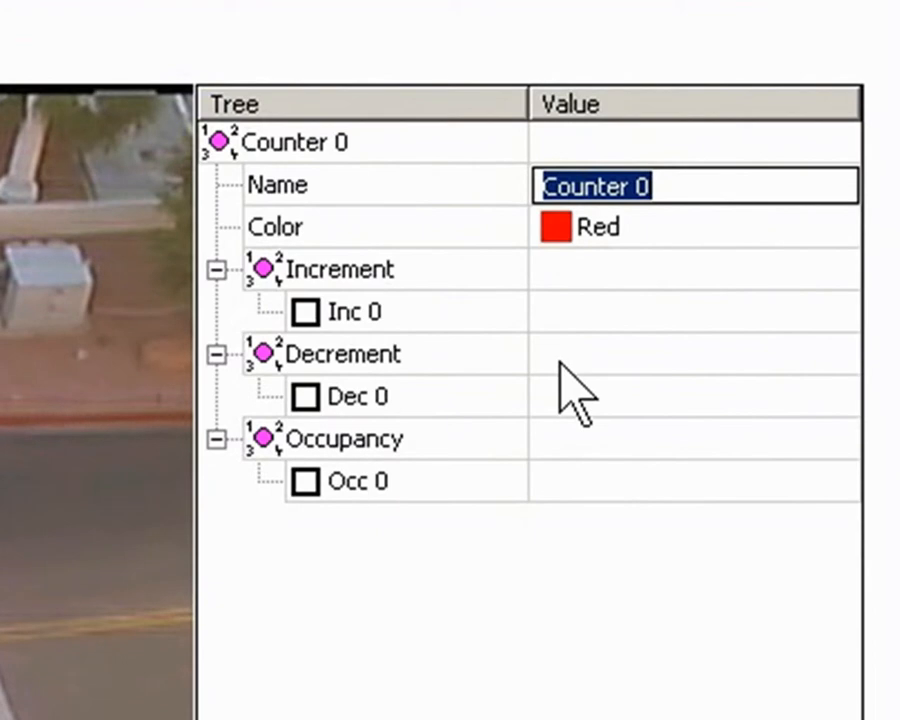
pyautogui.write('Presence')
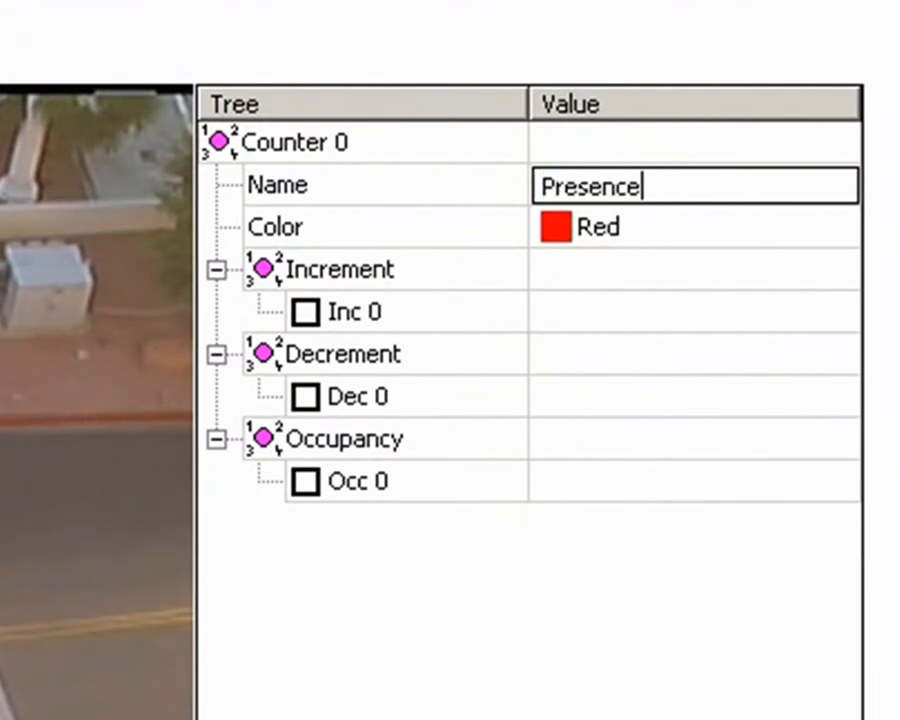
# Step: Make the counter's first increment trigger on Red Zone : Presence and apply the configuration
pyautogui.click(338, 274)
pyautogui.click(344, 360)
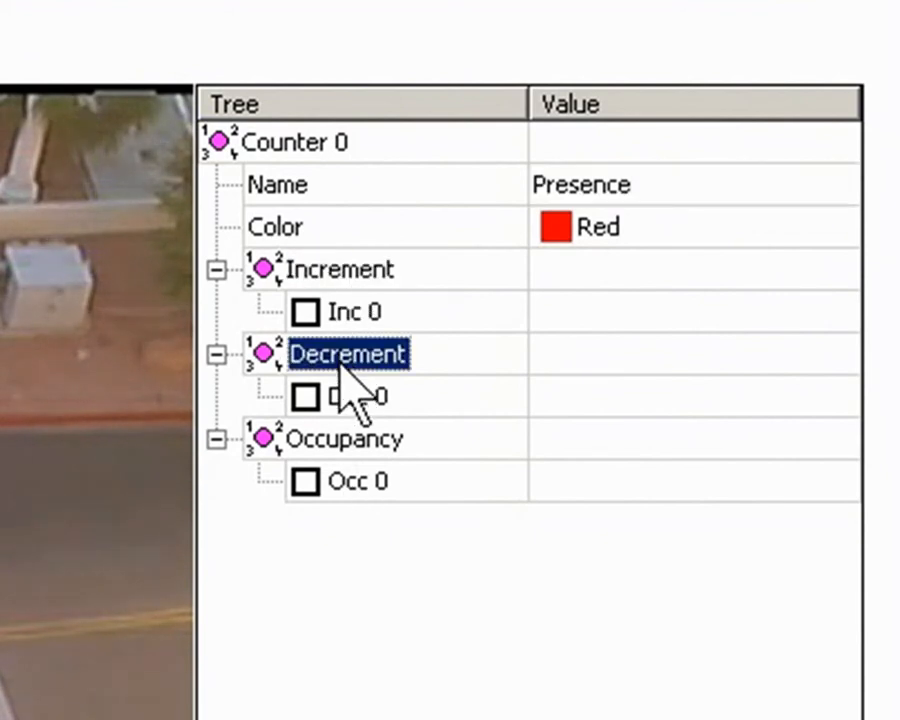
pyautogui.click(347, 443)
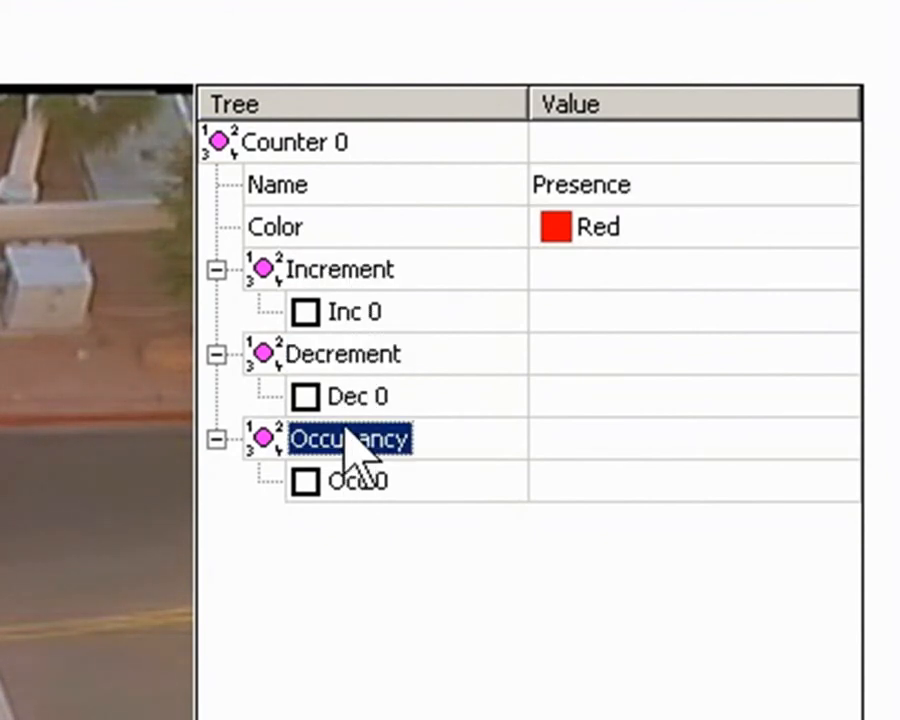
pyautogui.click(306, 312)
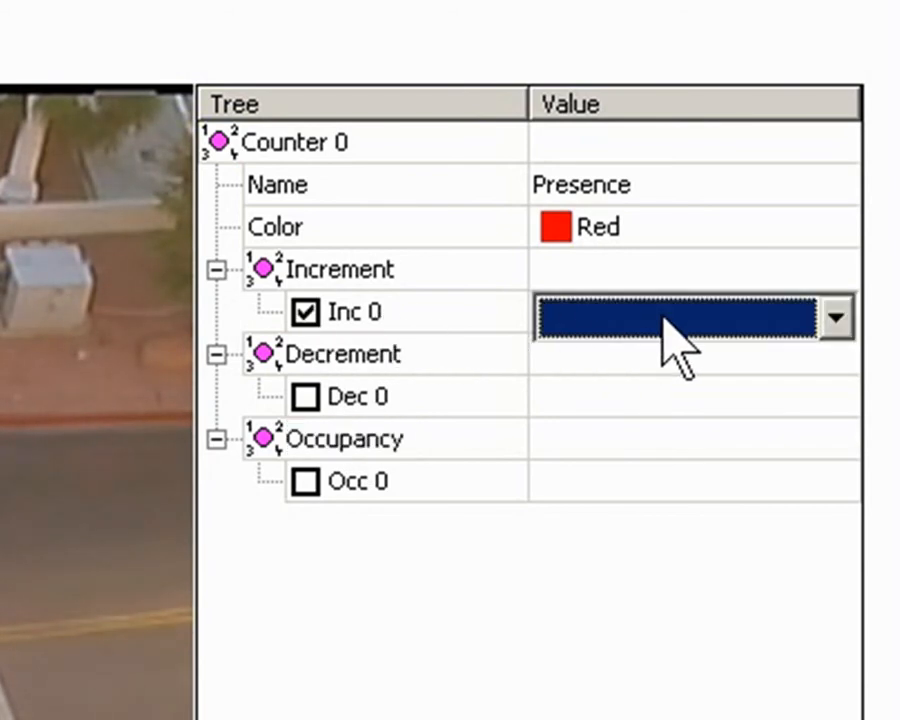
pyautogui.click(735, 313)
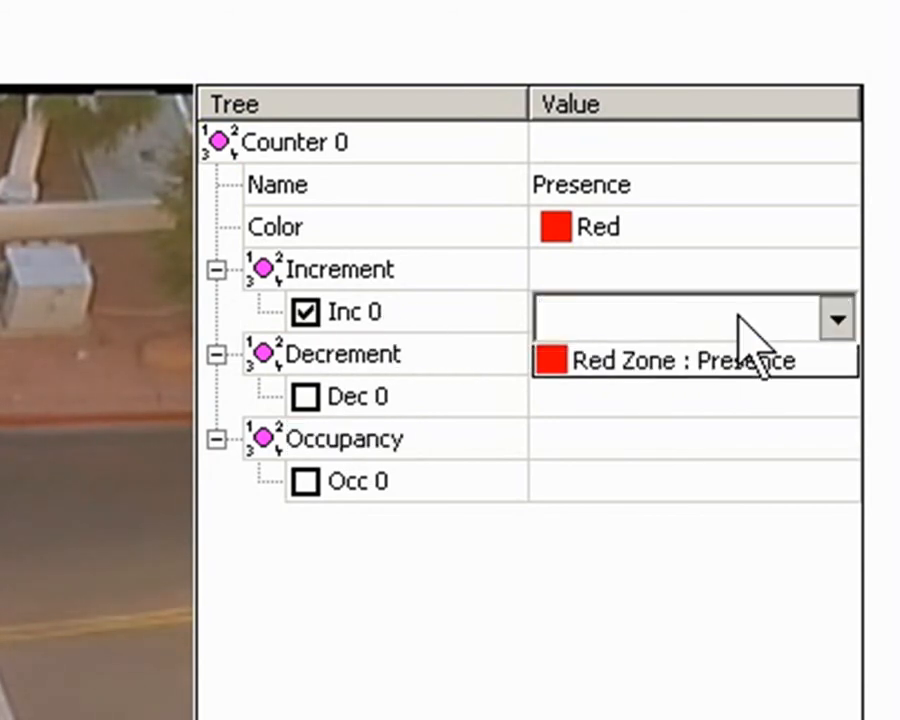
pyautogui.click(712, 370)
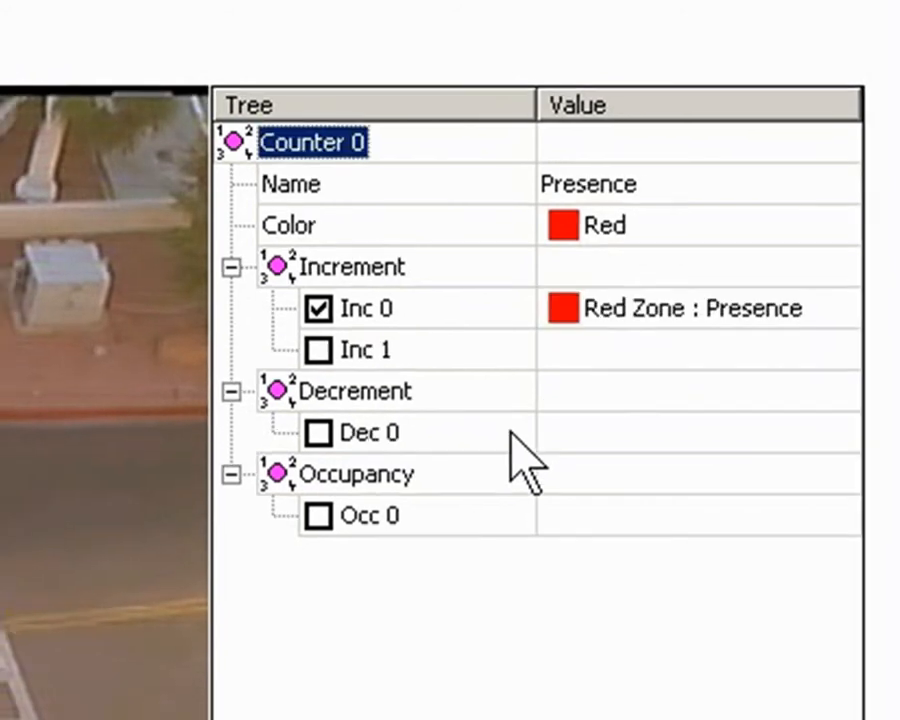
pyautogui.click(434, 668)
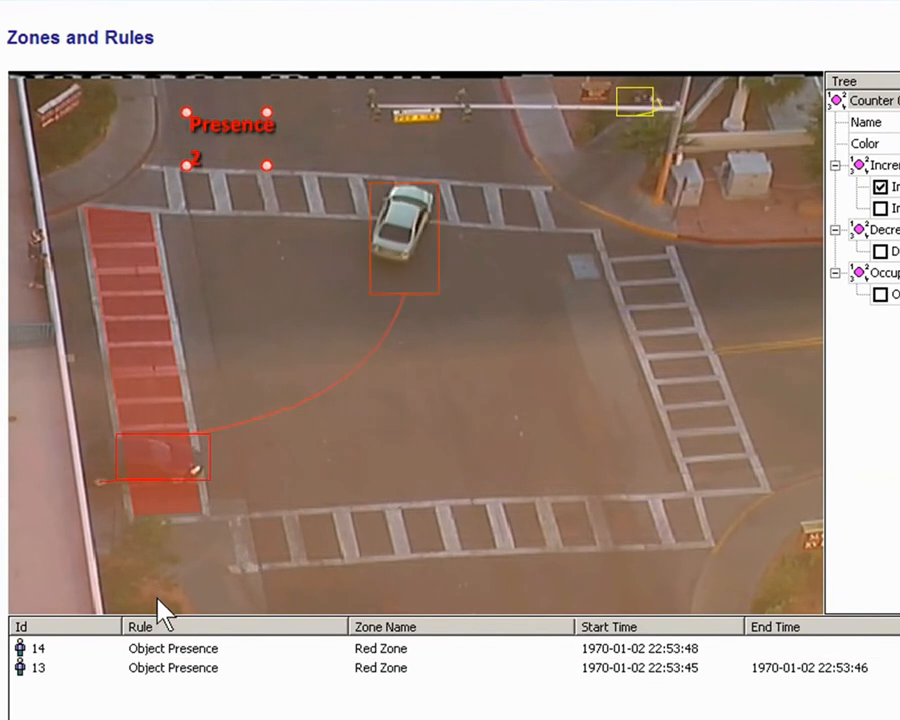
# Step: Reset the Presence counter
pyautogui.click(148, 650)
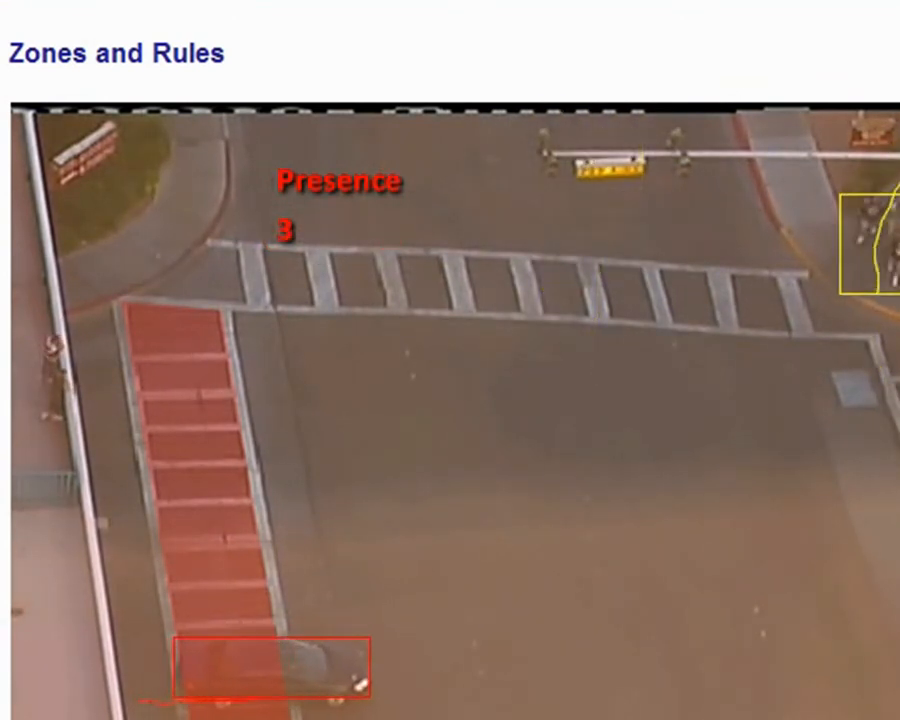
pyautogui.rightClick(352, 185)
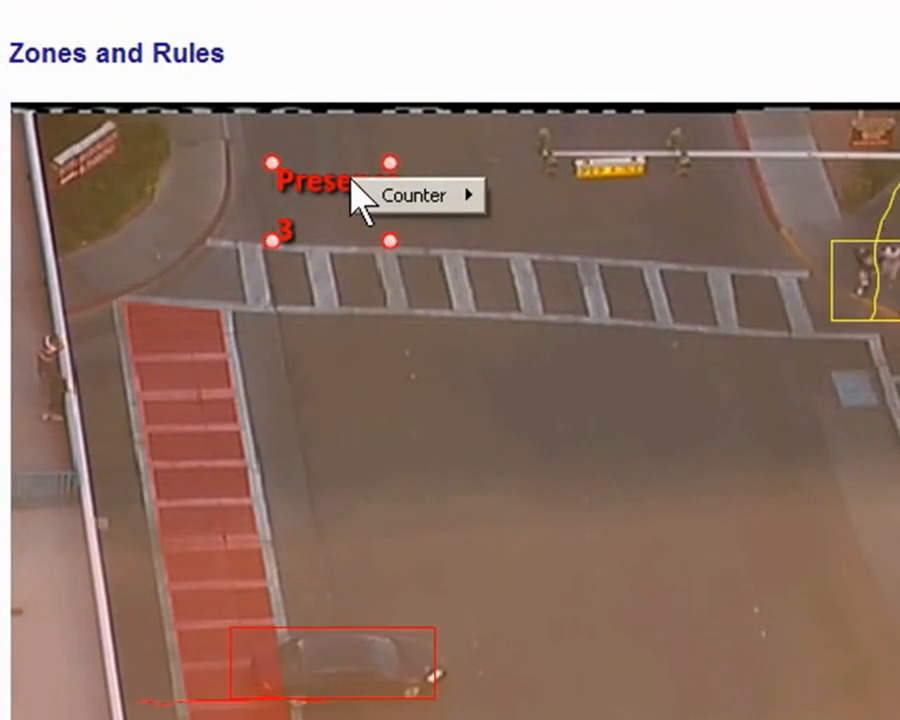
pyautogui.moveTo(383, 205)
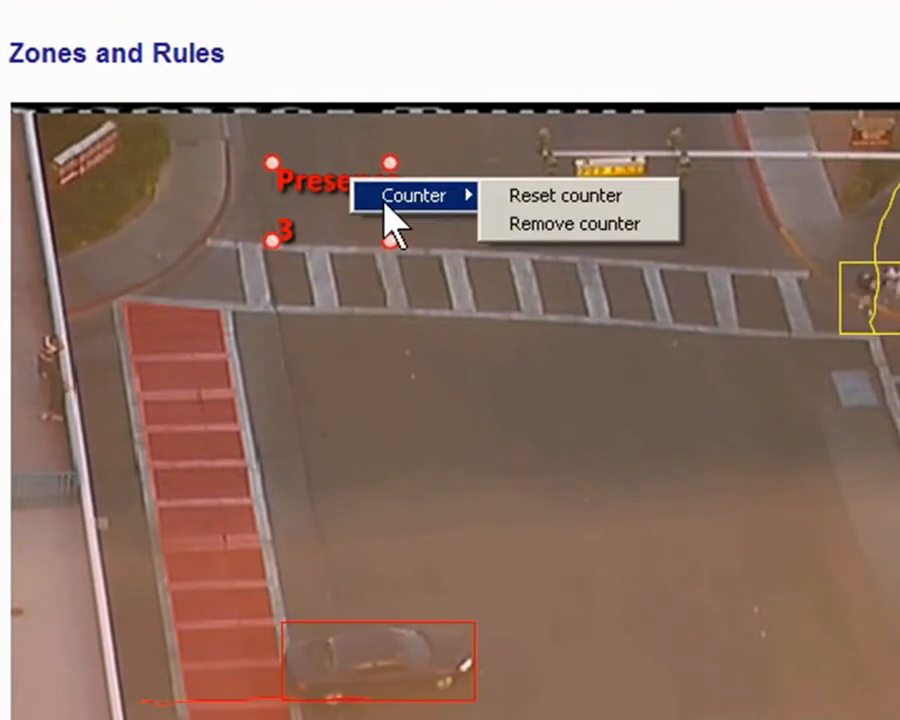
pyautogui.click(555, 199)
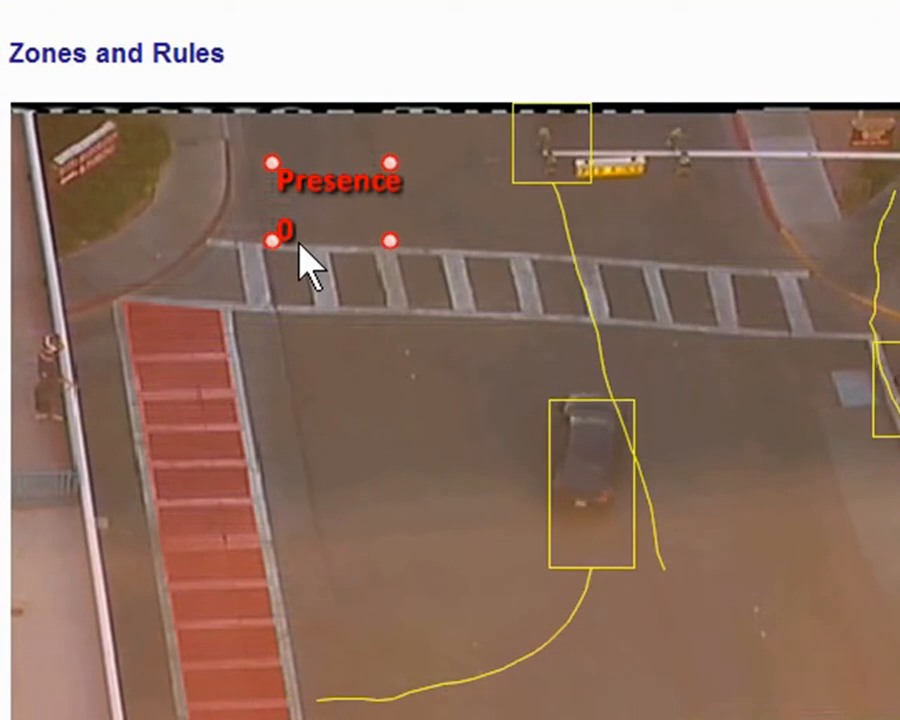
# Step: Remove the Presence counter from the camera view
pyautogui.rightClick(330, 198)
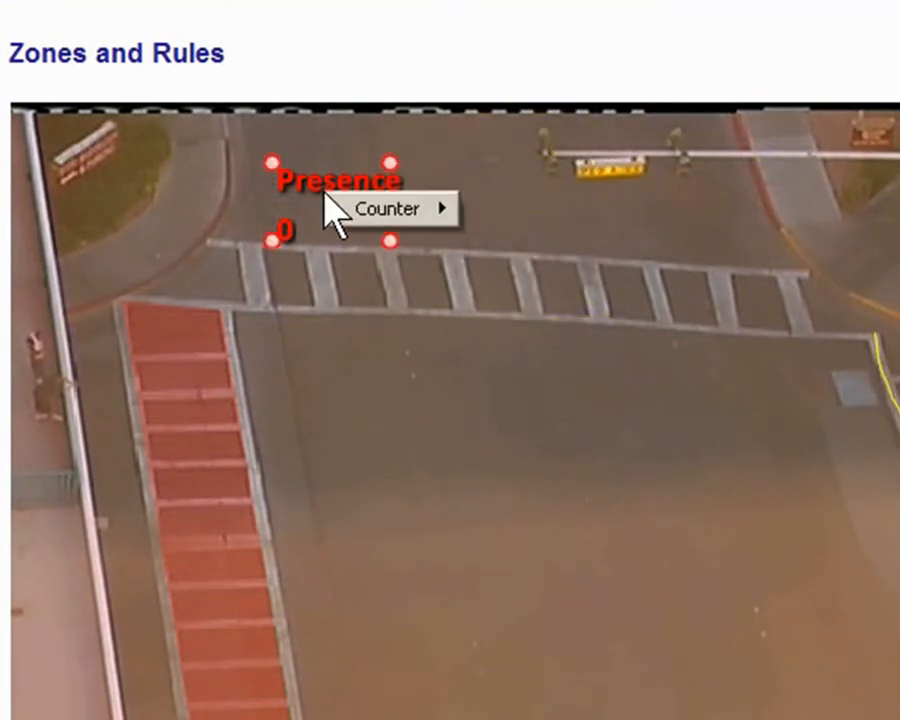
pyautogui.moveTo(380, 220)
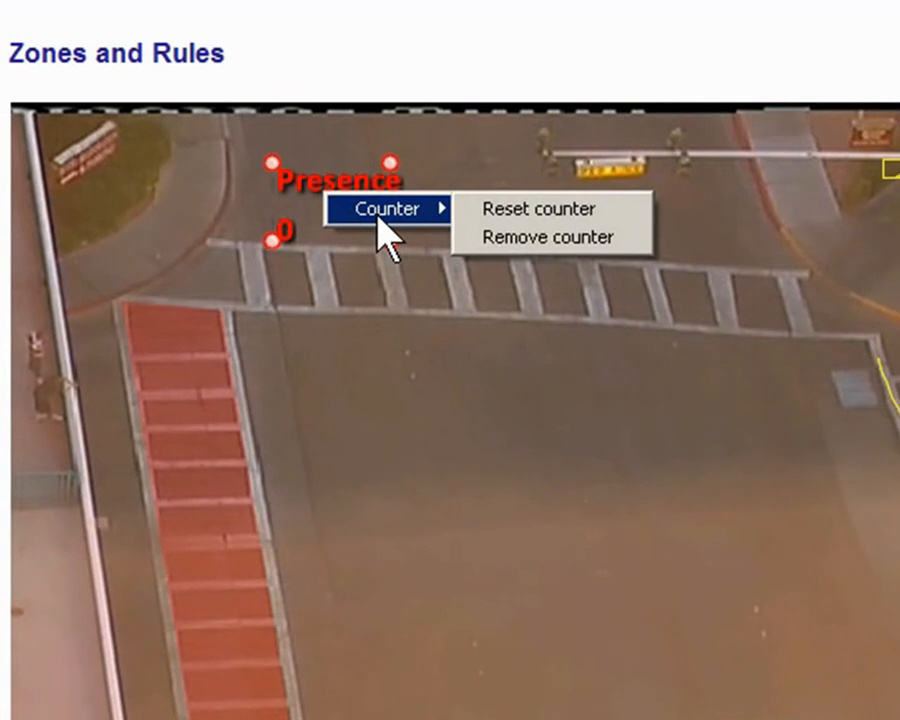
pyautogui.click(522, 238)
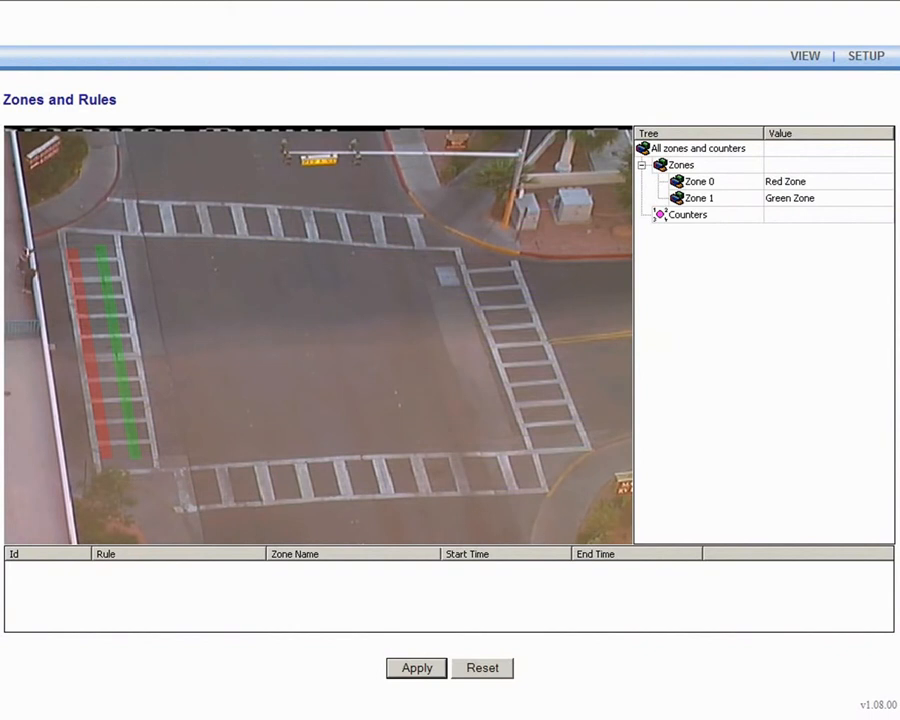
# Step: Examine the direction filters of the red and green line zones on the near-side crosswalk
pyautogui.click(80, 328)
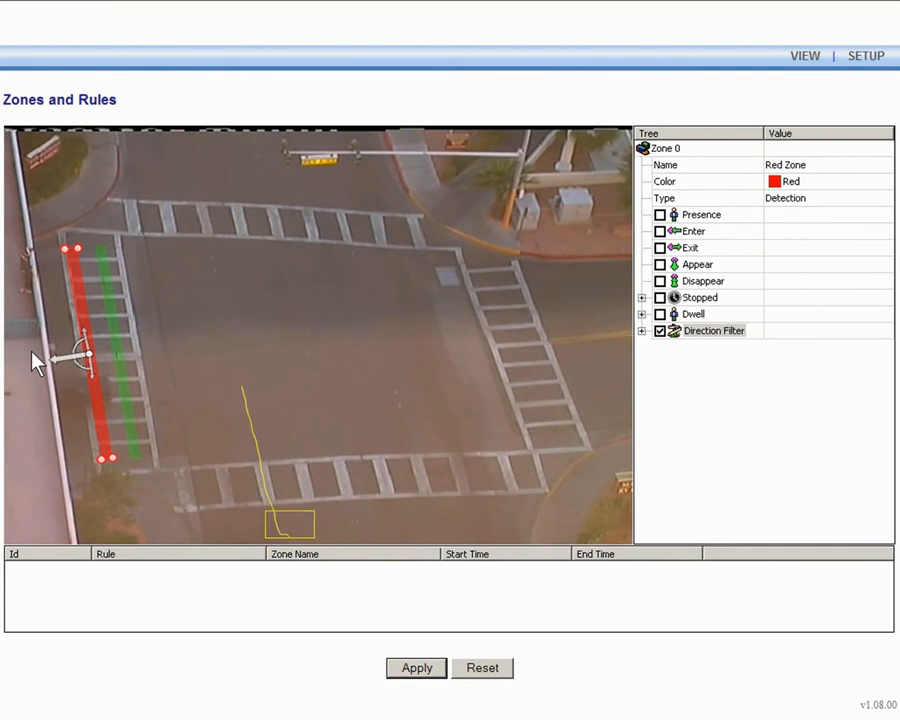
pyautogui.click(117, 345)
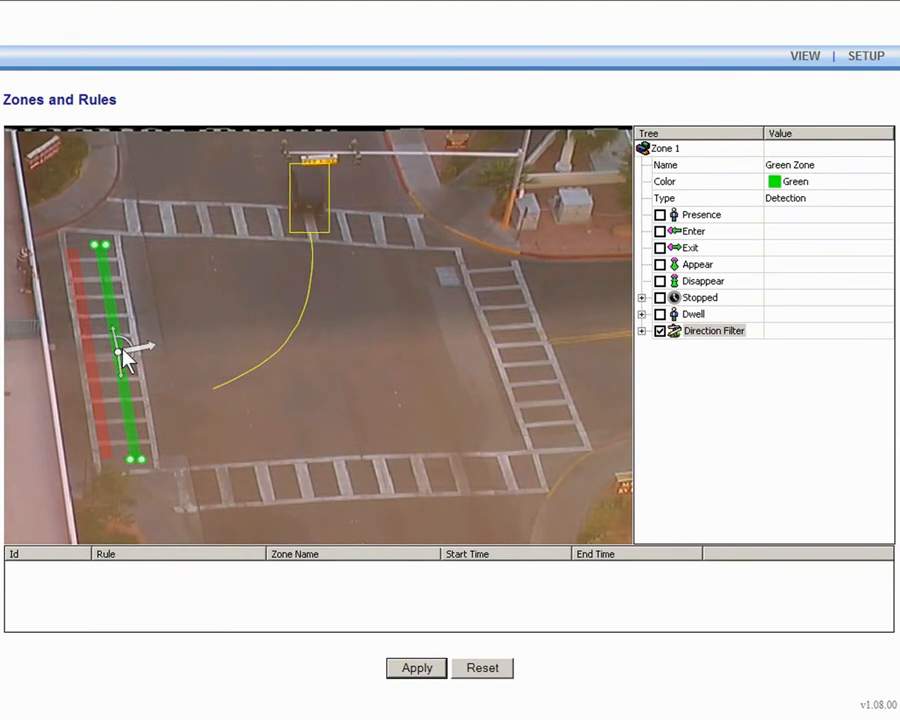
pyautogui.click(292, 318)
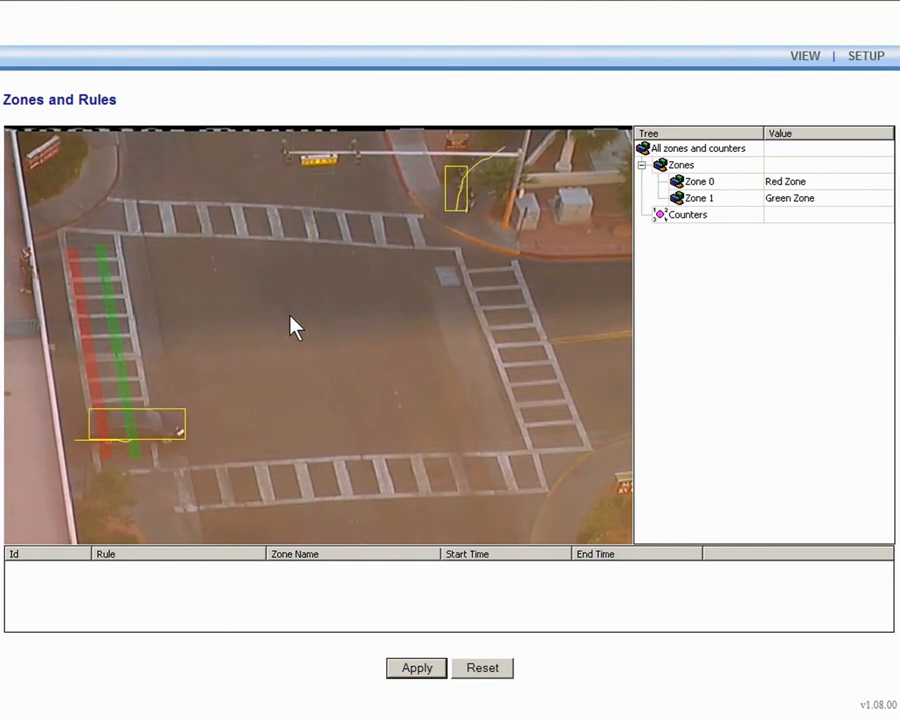
# Step: Add a counter for the red and green zones and place it in the roadway above the far crosswalk
pyautogui.rightClick(290, 316)
pyautogui.moveTo(313, 345)
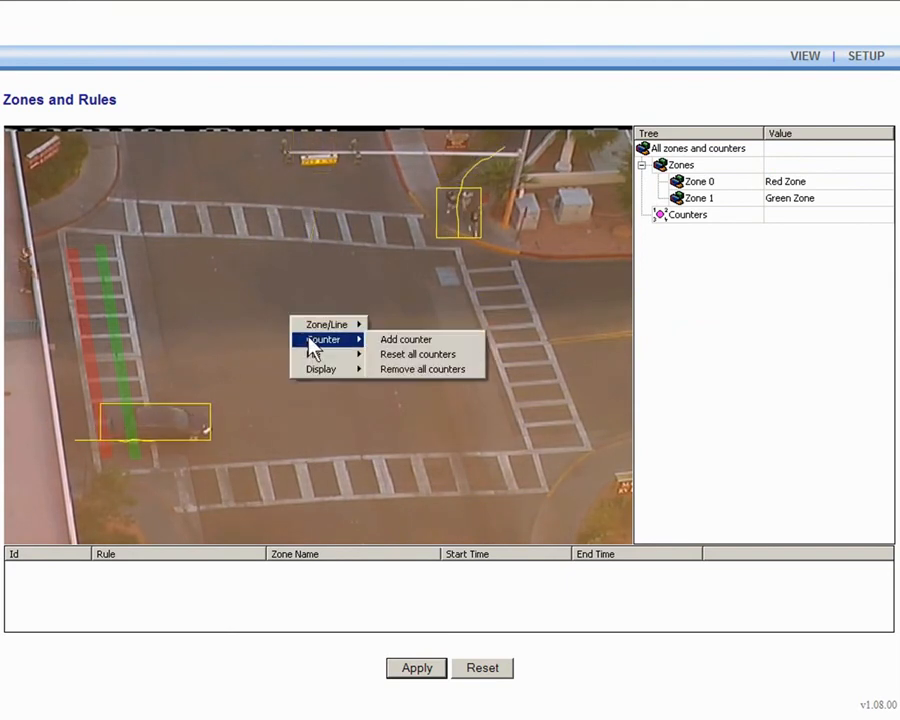
pyautogui.click(390, 346)
pyautogui.moveTo(295, 313); pyautogui.dragTo(171, 171)
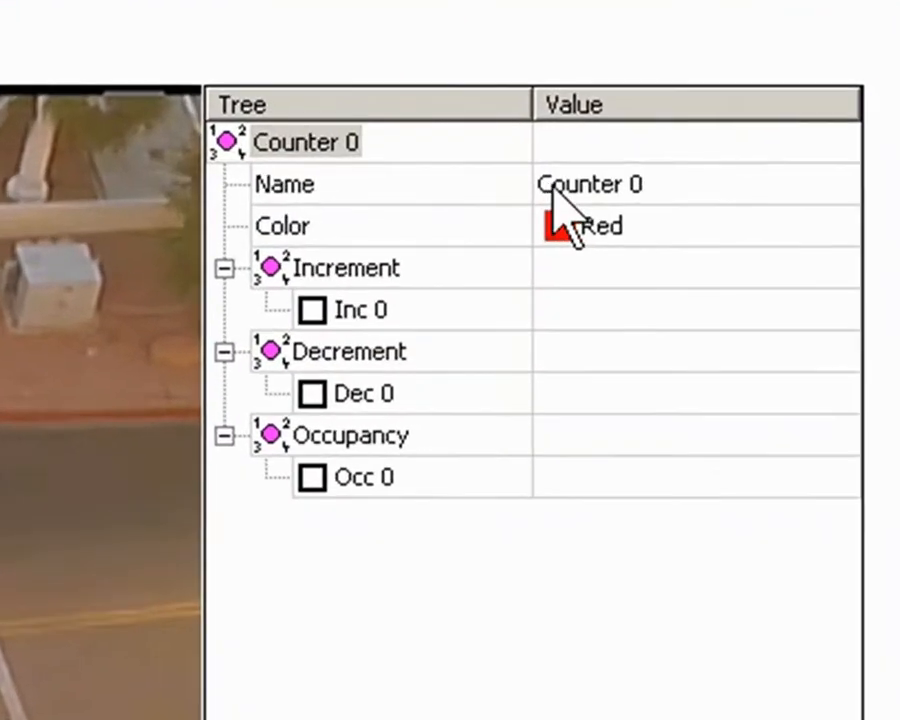
# Step: Rename the counter as Net Objects
pyautogui.click(684, 170)
pyautogui.write('Ne')
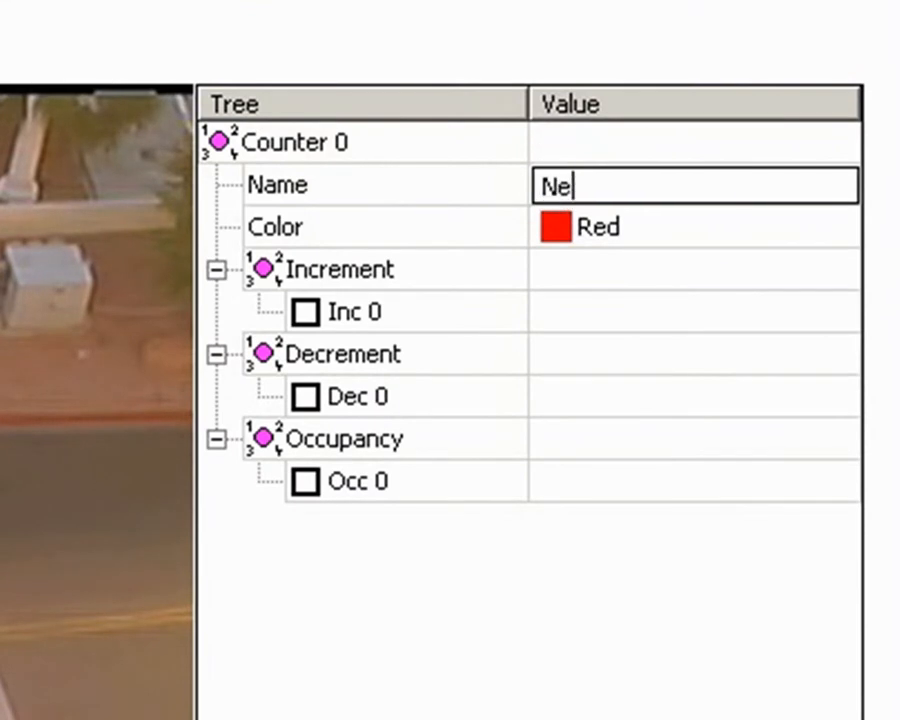
pyautogui.write('t  O')
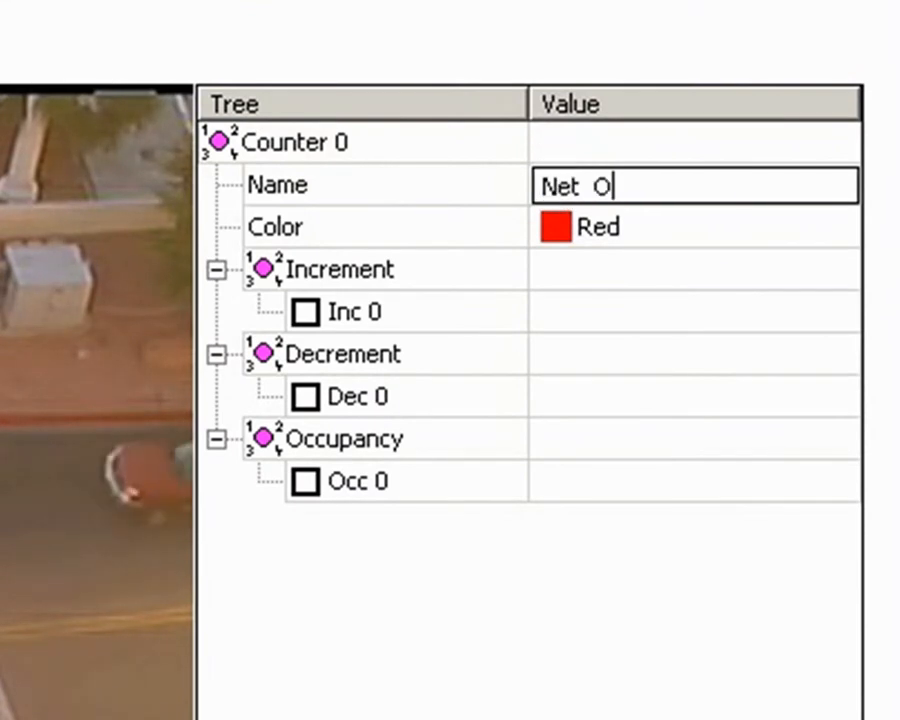
pyautogui.write('bjects')
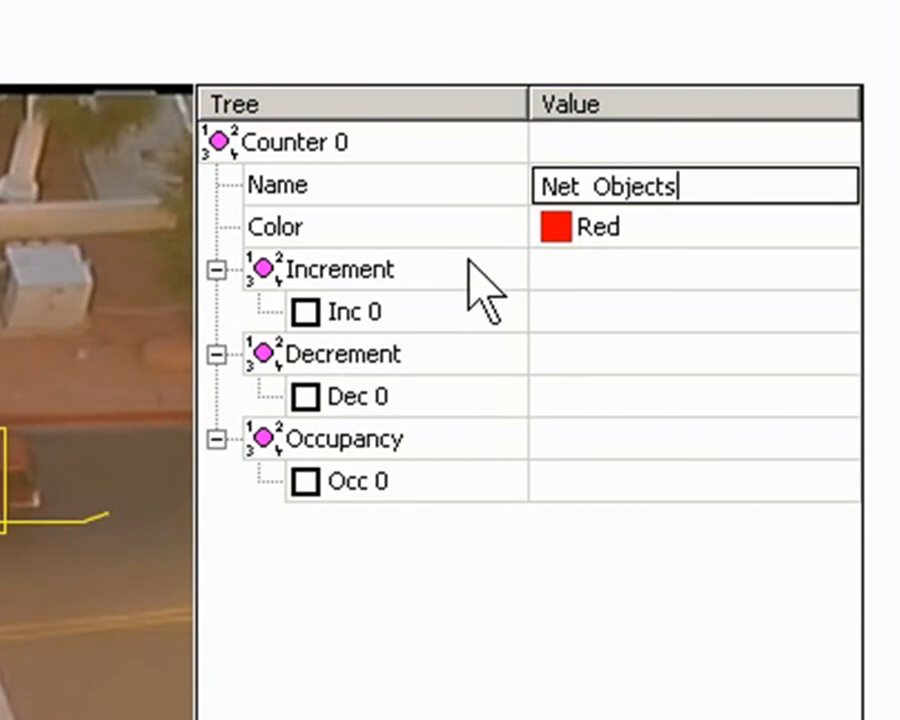
# Step: Make the counter increment on Red Zone : Direction Filter and decrement on Green Zone : Direction Filter
pyautogui.click(306, 312)
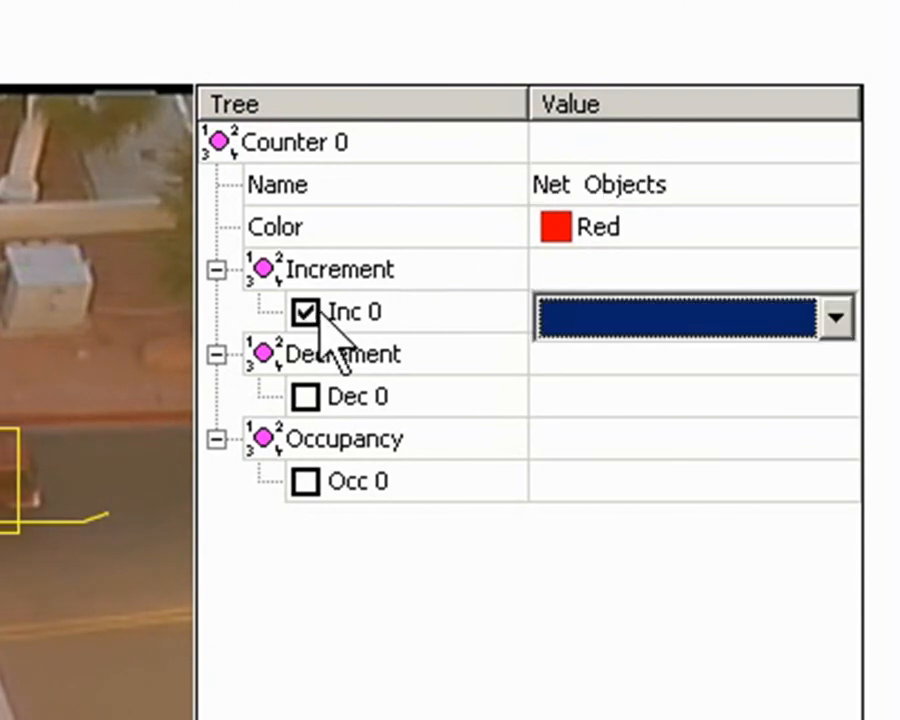
pyautogui.click(591, 316)
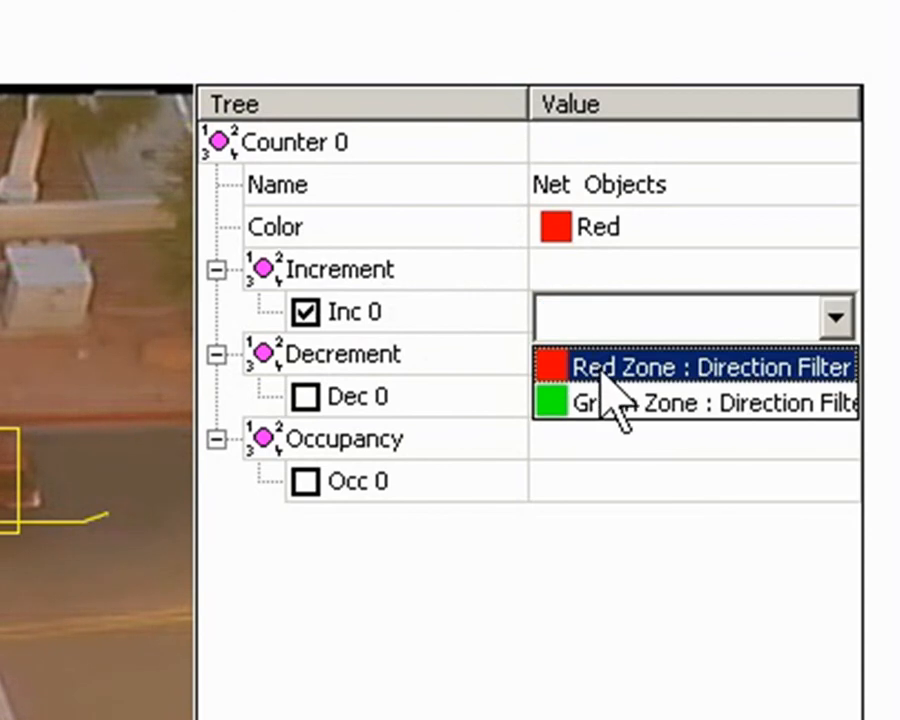
pyautogui.click(660, 370)
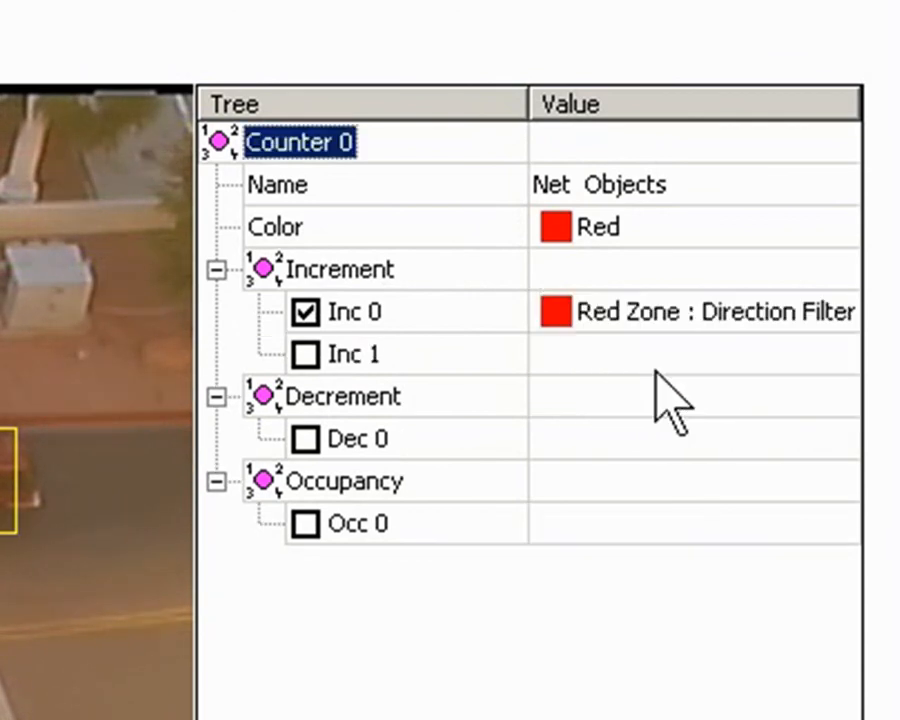
pyautogui.click(304, 439)
pyautogui.click(591, 458)
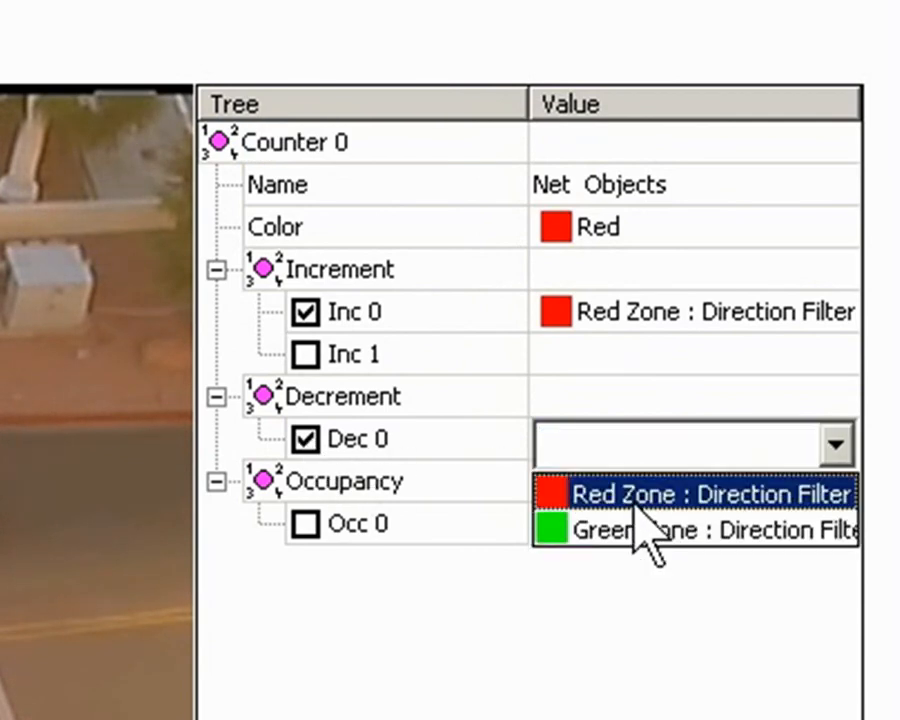
pyautogui.click(700, 530)
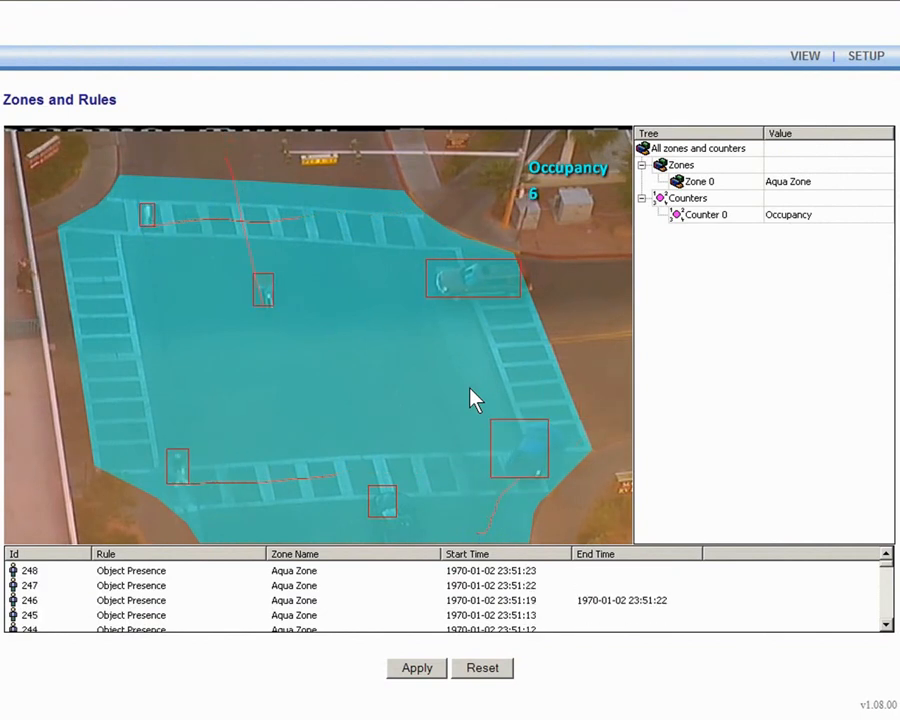
# Step: Examine the aqua zone's Presence rule and the event source assigned to the Occupancy counter
pyautogui.click(474, 398)
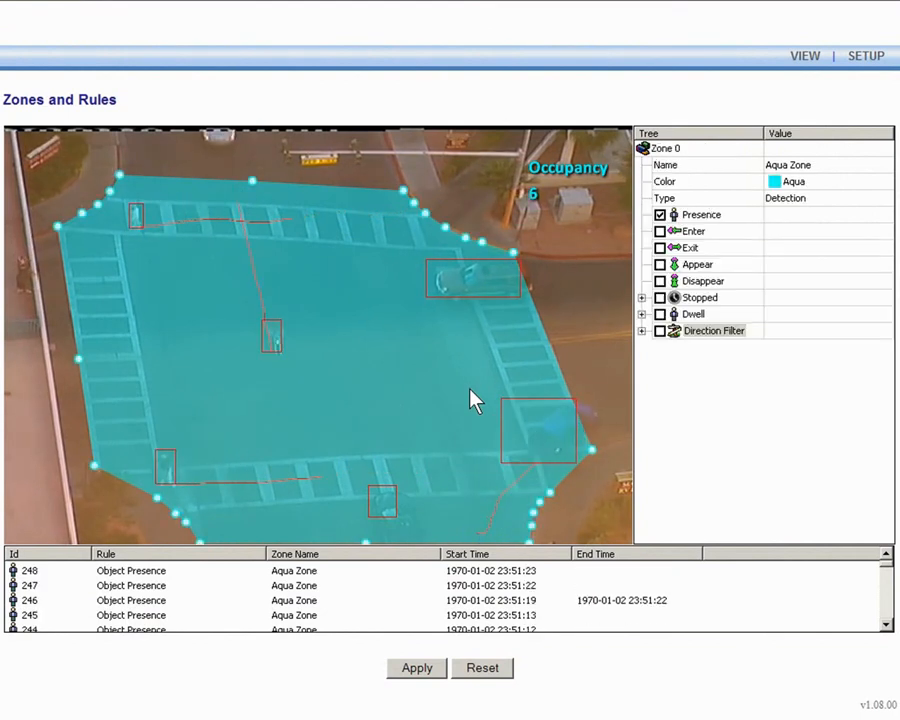
pyautogui.click(706, 219)
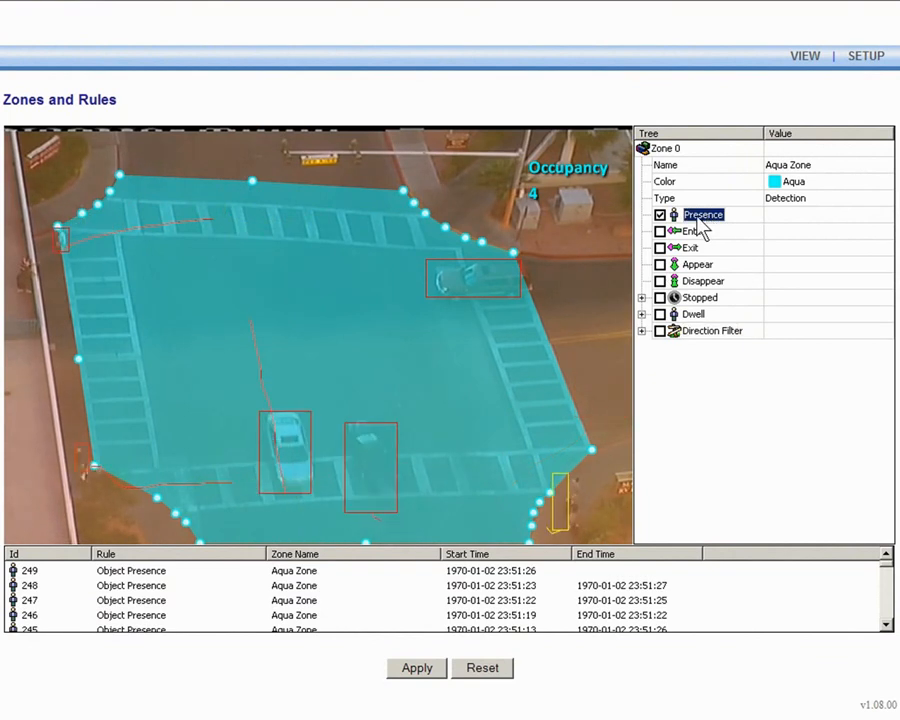
pyautogui.click(556, 168)
pyautogui.click(798, 284)
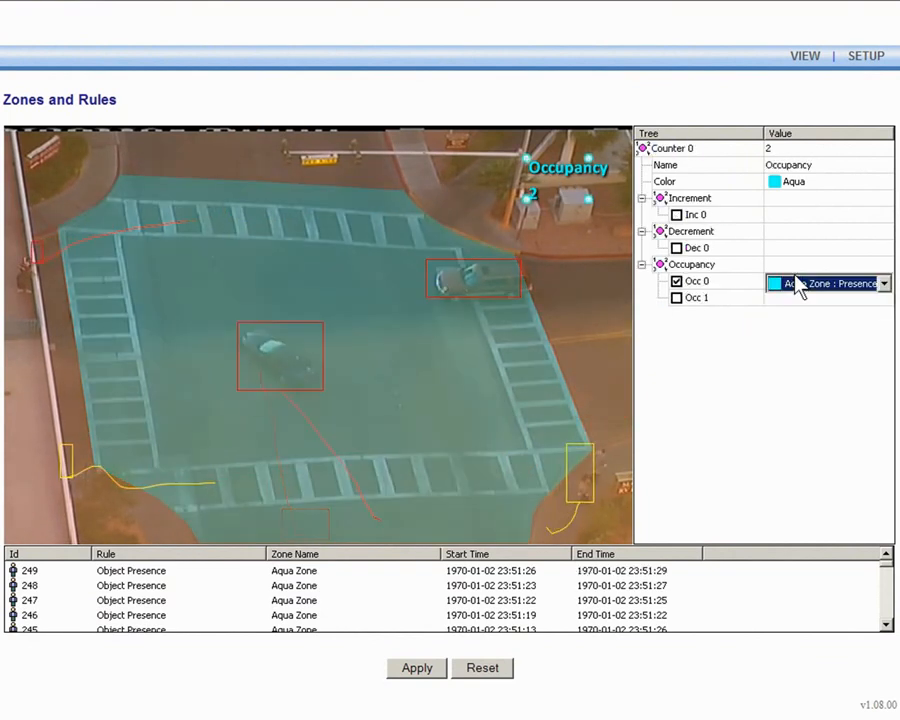
pyautogui.click(570, 212)
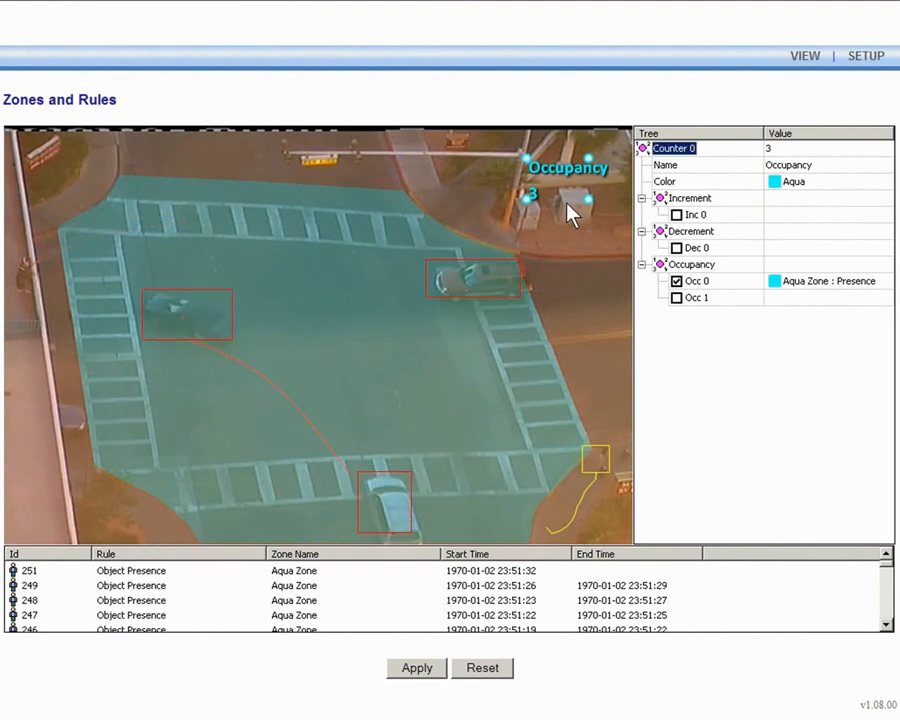